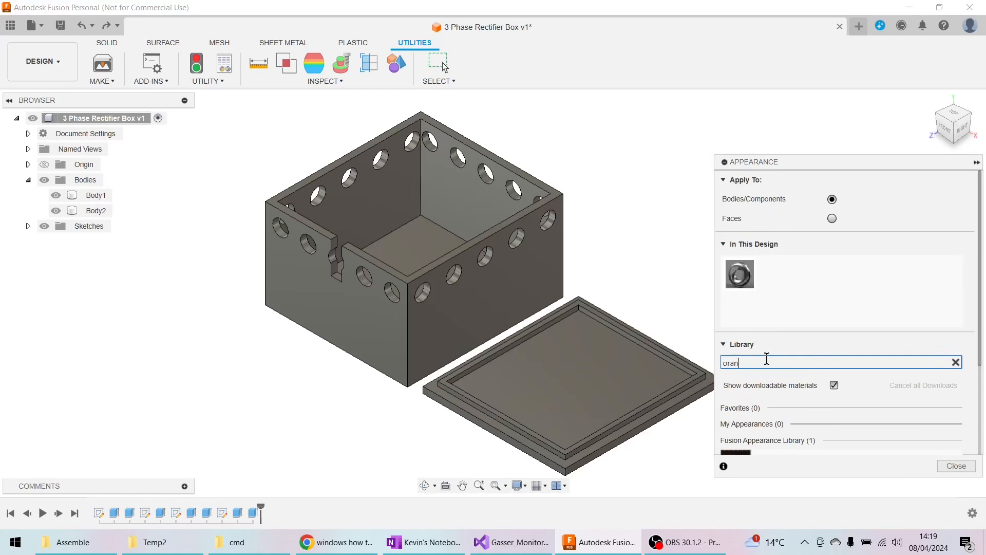
Step: Search the appearance library for plastic and add the ABS (White) appearance to the design
{"action": "key", "text": "BackSpace"}
{"action": "key", "text": "BackSpace"}
{"action": "key", "text": "BackSpace"}
{"action": "key", "text": "BackSpace"}
{"action": "type", "text": "plas"}
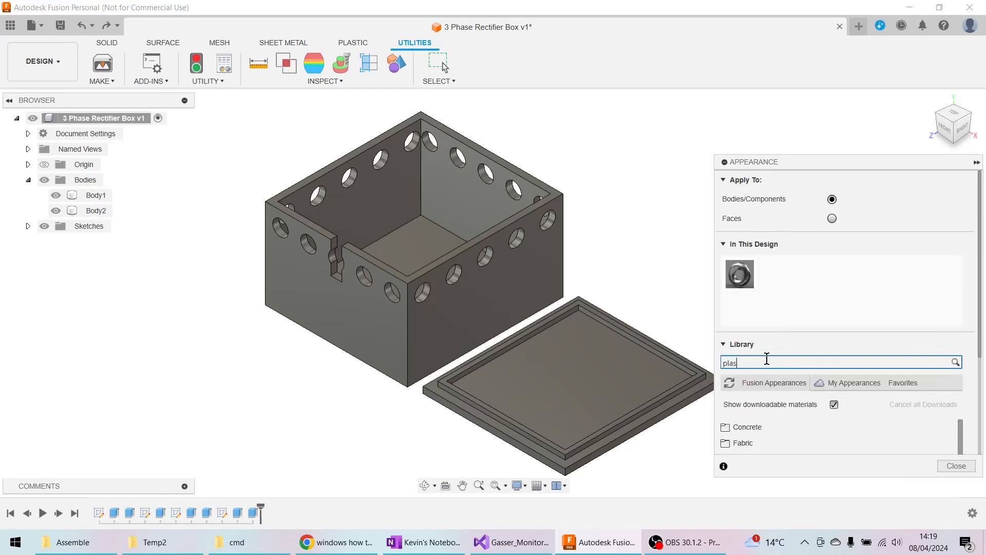
{"action": "type", "text": "tic"}
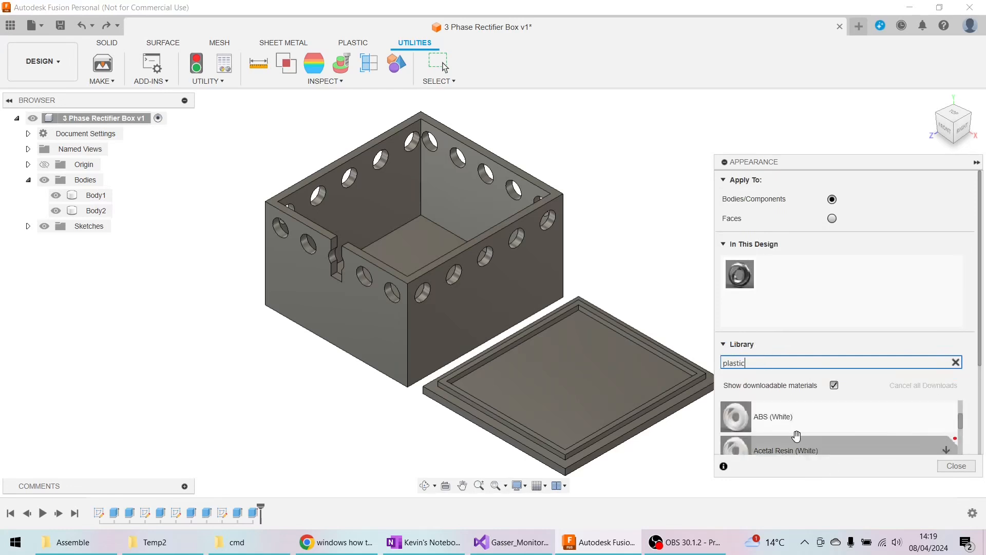
{"action": "left_click_drag", "start_coordinate": [766, 415], "coordinate": [809, 275]}
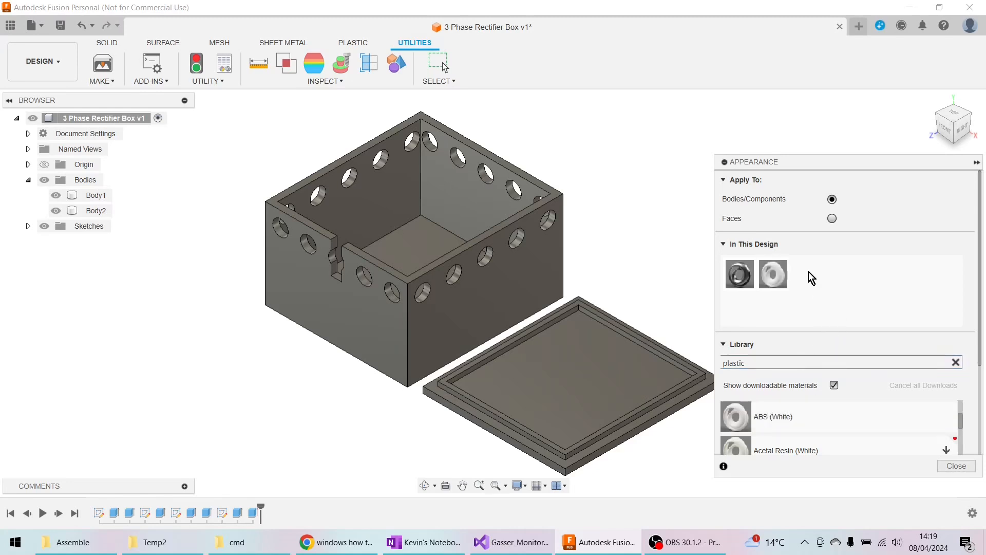
Step: Change the colour of the design's ABS (White) appearance to orange, RGB 255, 140, 0
{"action": "double_click", "coordinate": [776, 275]}
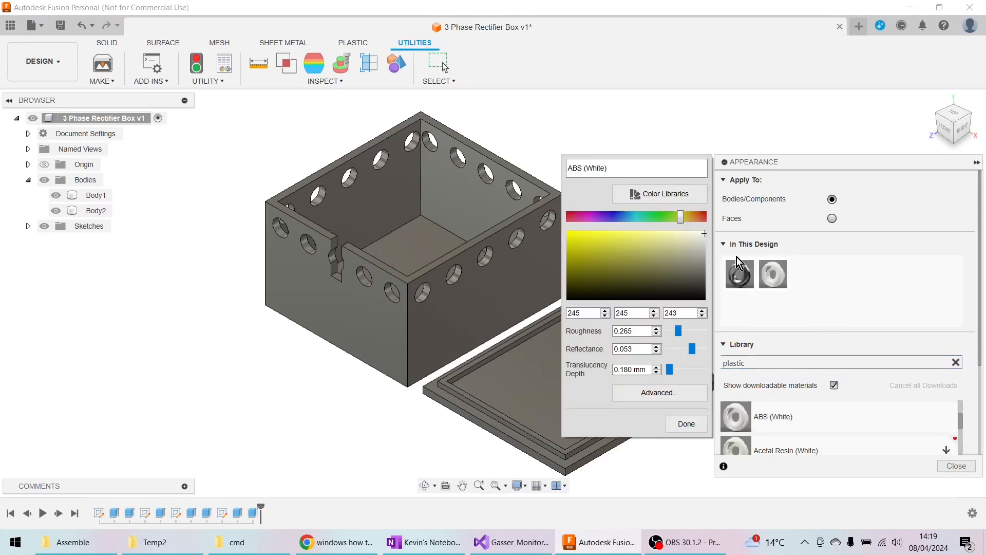
{"action": "mouse_move", "coordinate": [686, 216]}
{"action": "left_mouse_down"}
{"action": "mouse_move", "coordinate": [572, 239]}
{"action": "mouse_move", "coordinate": [566, 226]}
{"action": "left_mouse_up"}
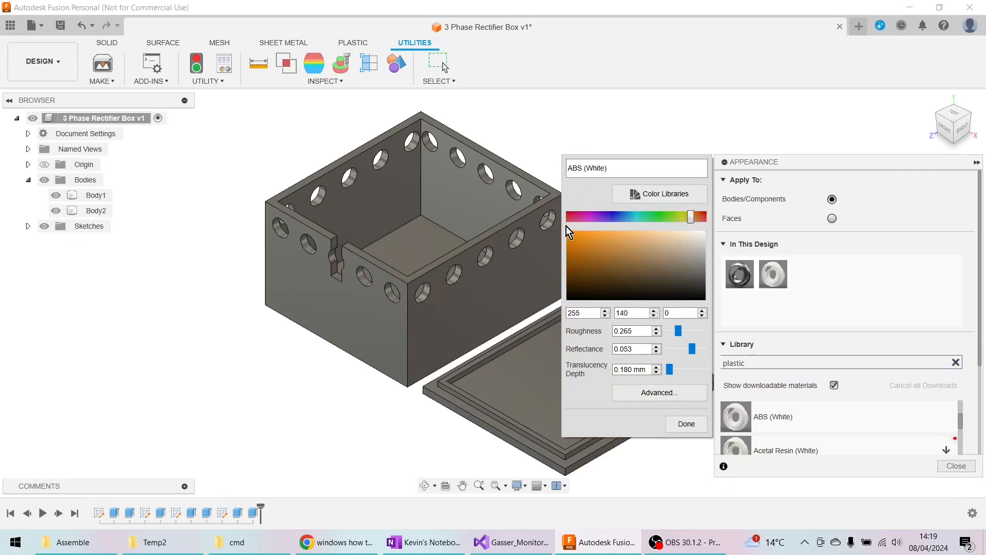
{"action": "left_click", "coordinate": [687, 423]}
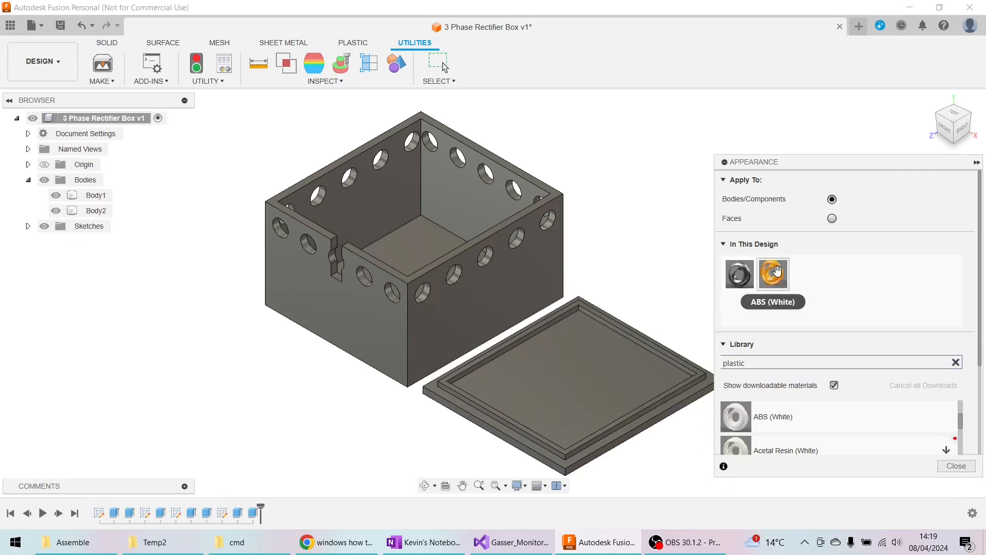
Step: Apply the orange ABS appearance to both the box body and the lid body
{"action": "left_click_drag", "start_coordinate": [774, 275], "coordinate": [501, 269]}
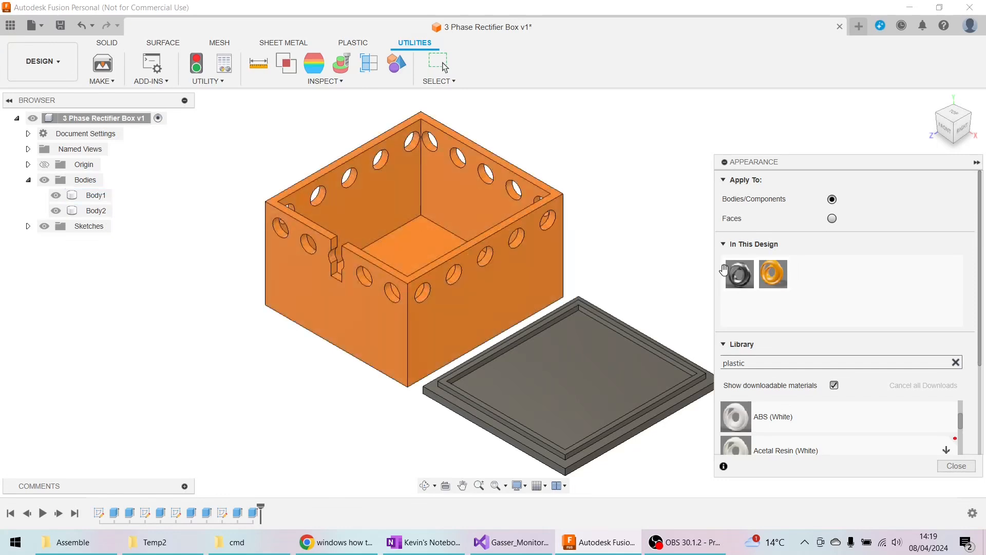
{"action": "left_click_drag", "start_coordinate": [773, 273], "coordinate": [612, 374]}
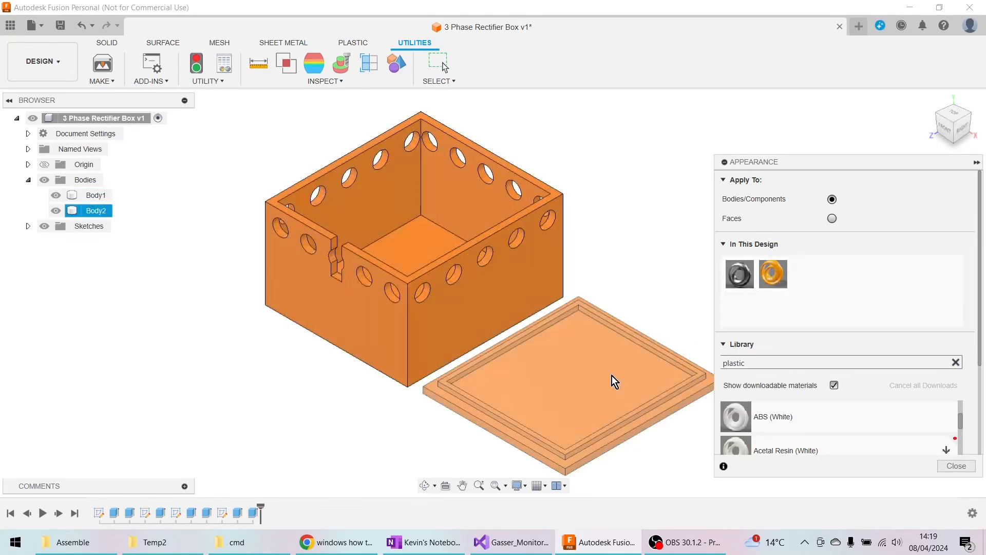
{"action": "left_click", "coordinate": [969, 466]}
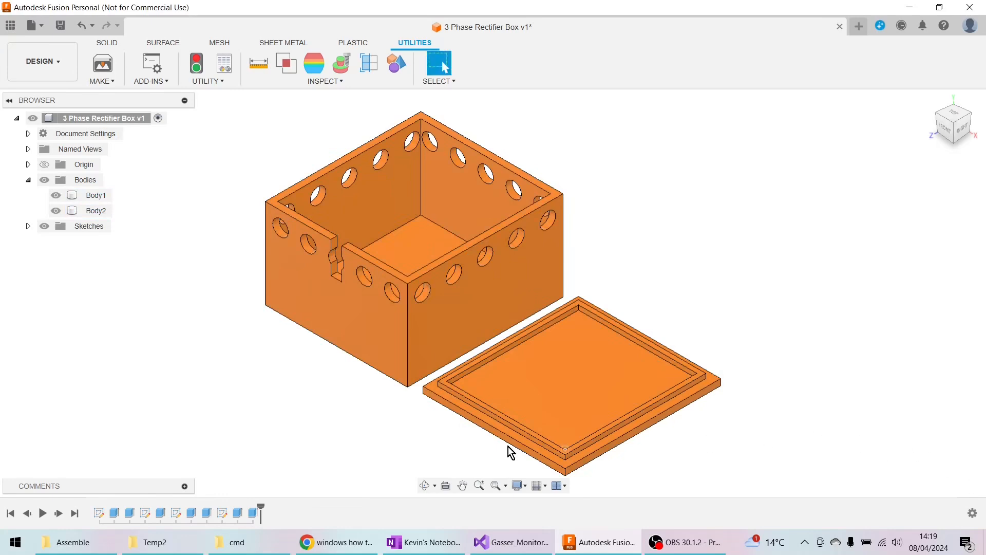
Step: Convert Body1 and Body2 into separate components
{"action": "left_click", "coordinate": [107, 44]}
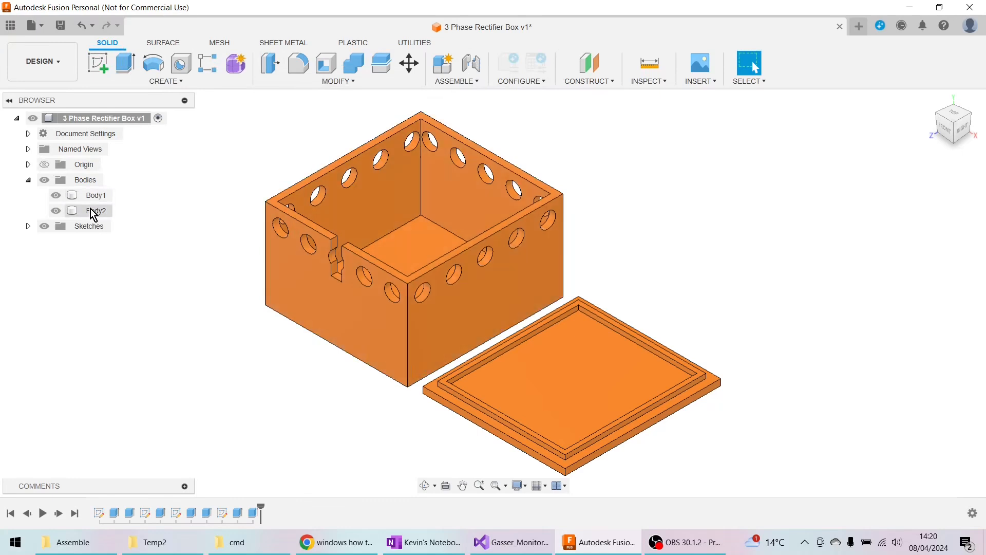
{"action": "right_click", "coordinate": [96, 198]}
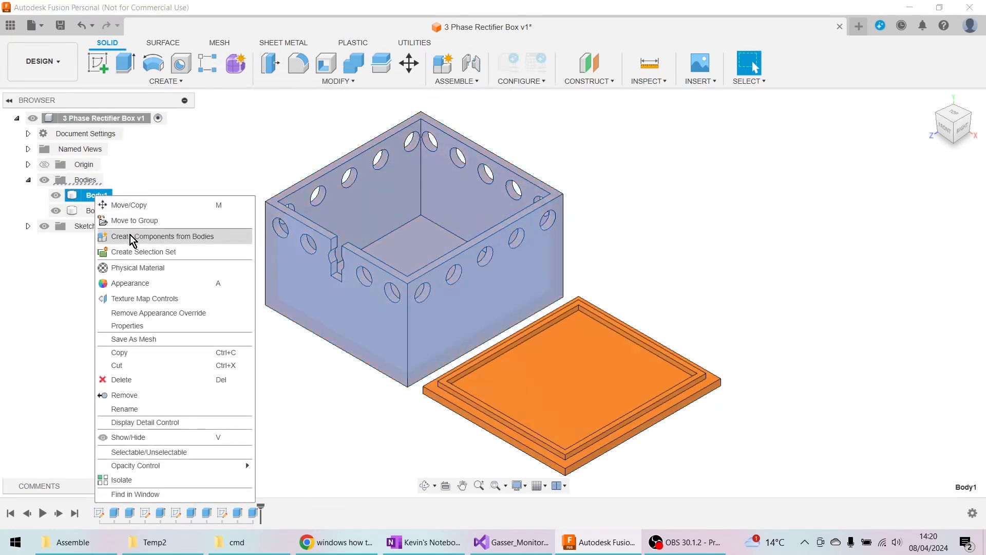
{"action": "left_click", "coordinate": [206, 237]}
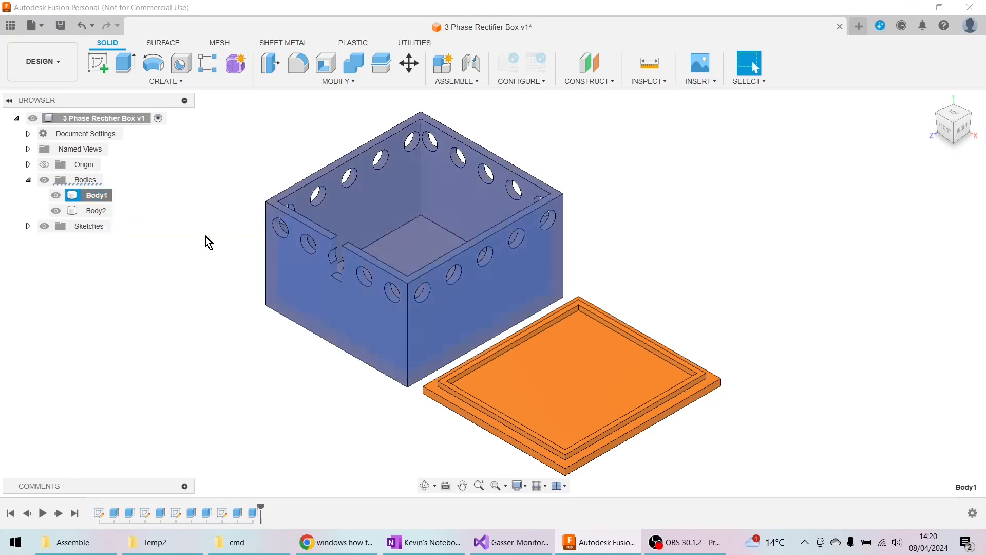
{"action": "left_click", "coordinate": [87, 196]}
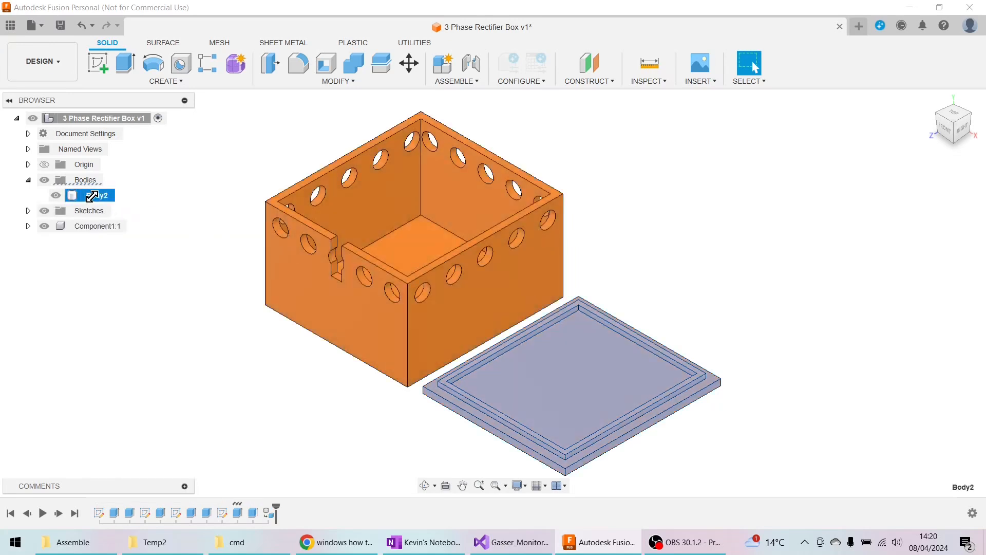
{"action": "right_click", "coordinate": [92, 196]}
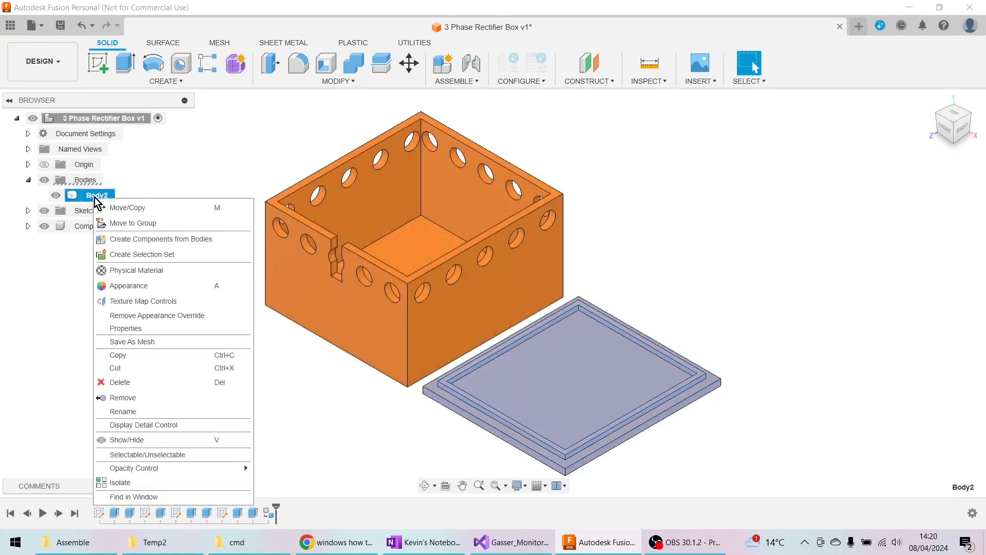
{"action": "left_click", "coordinate": [143, 240]}
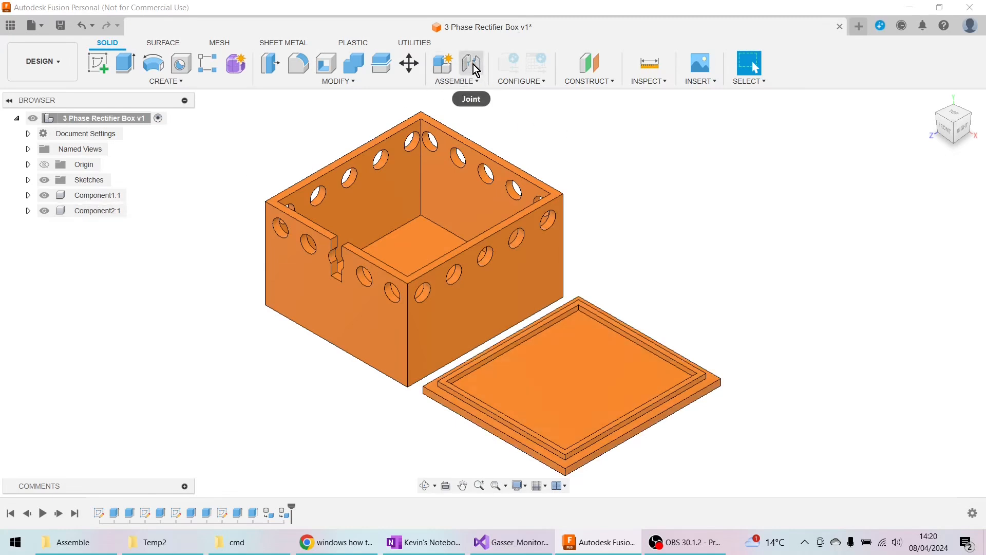
Step: Start a joint with Rigid motion and set its first snap point at the lid rim's outer corner, farthest right in this view
{"action": "left_click", "coordinate": [473, 64]}
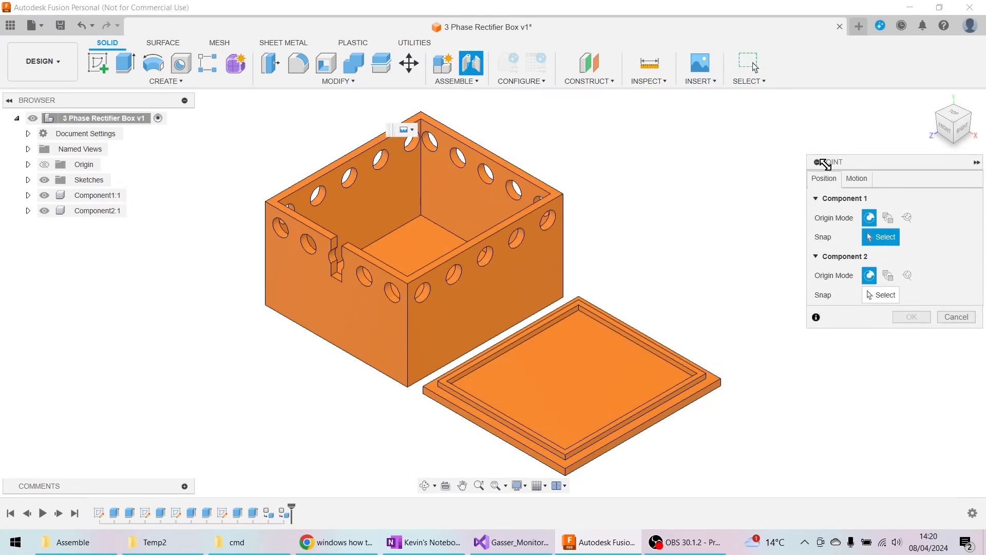
{"action": "left_click", "coordinate": [865, 180]}
{"action": "left_click", "coordinate": [912, 201]}
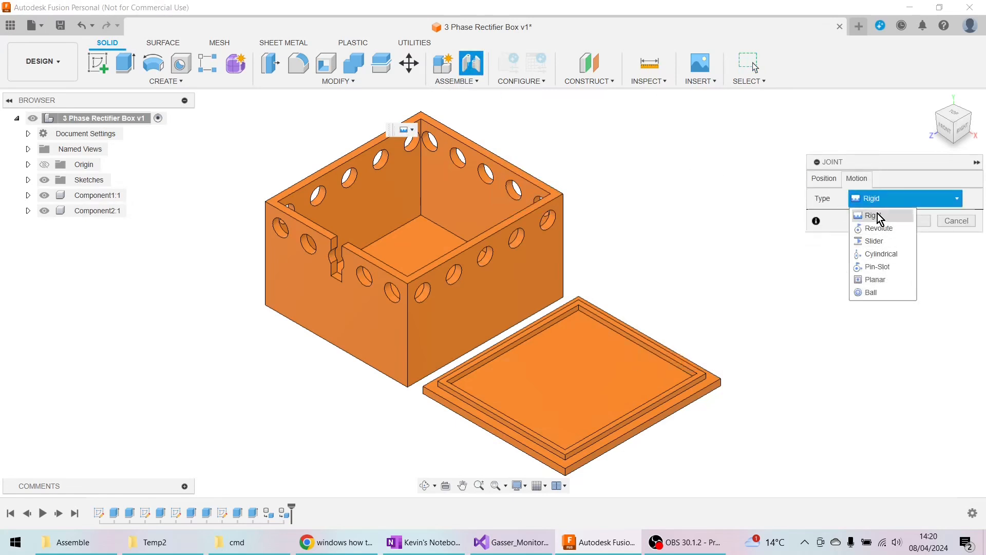
{"action": "left_click", "coordinate": [820, 181]}
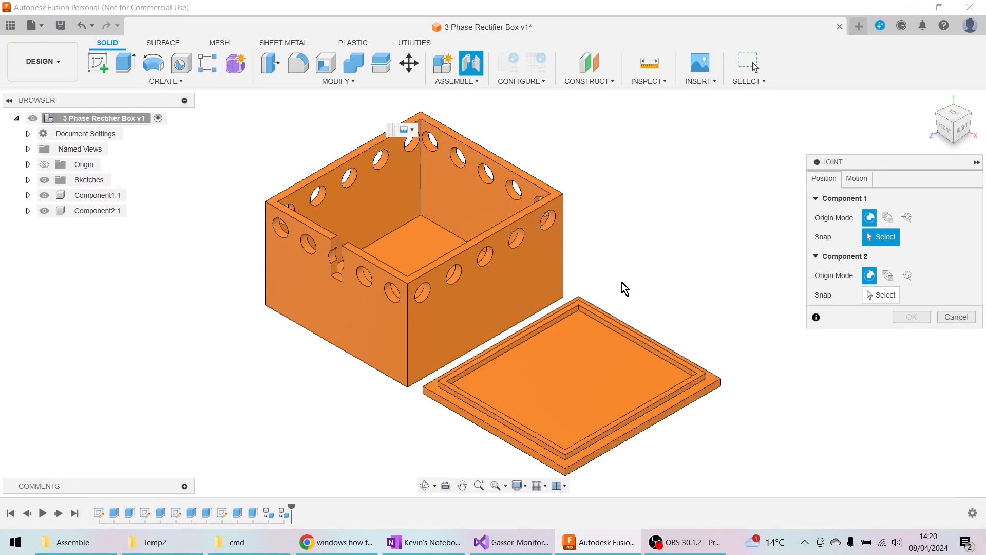
{"action": "scroll", "coordinate": [721, 369], "scroll_direction": "up", "scroll_amount": 5}
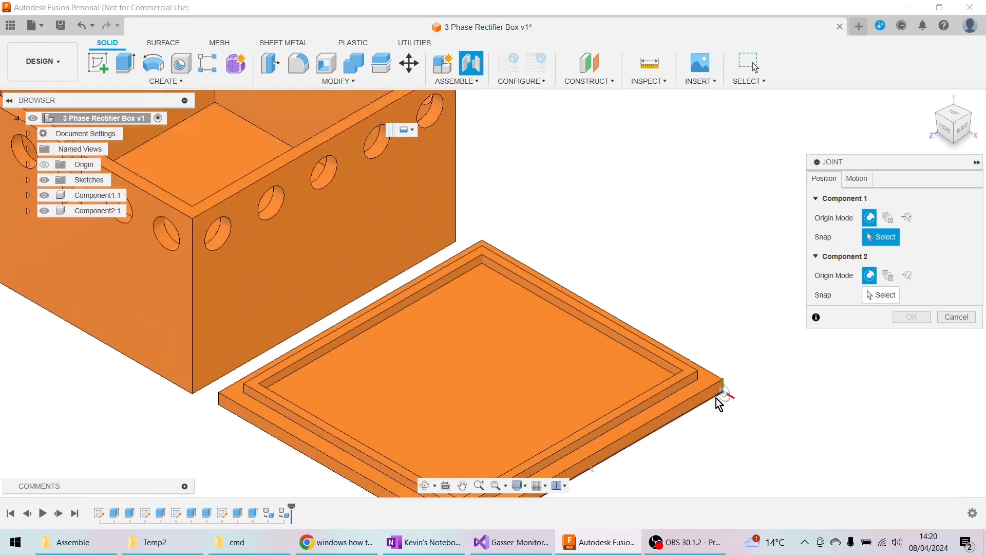
{"action": "scroll", "coordinate": [709, 386], "scroll_direction": "up", "scroll_amount": 3}
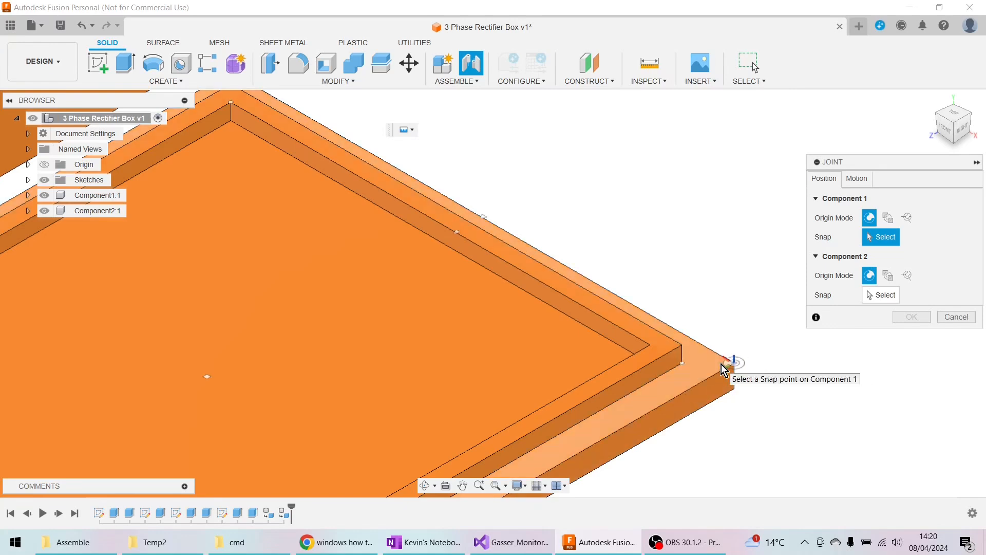
{"action": "left_click", "coordinate": [722, 364]}
Step: Set the joint's second snap point at the outer rear corner of the box's top rim
{"action": "scroll", "coordinate": [602, 216], "scroll_direction": "down", "scroll_amount": 5}
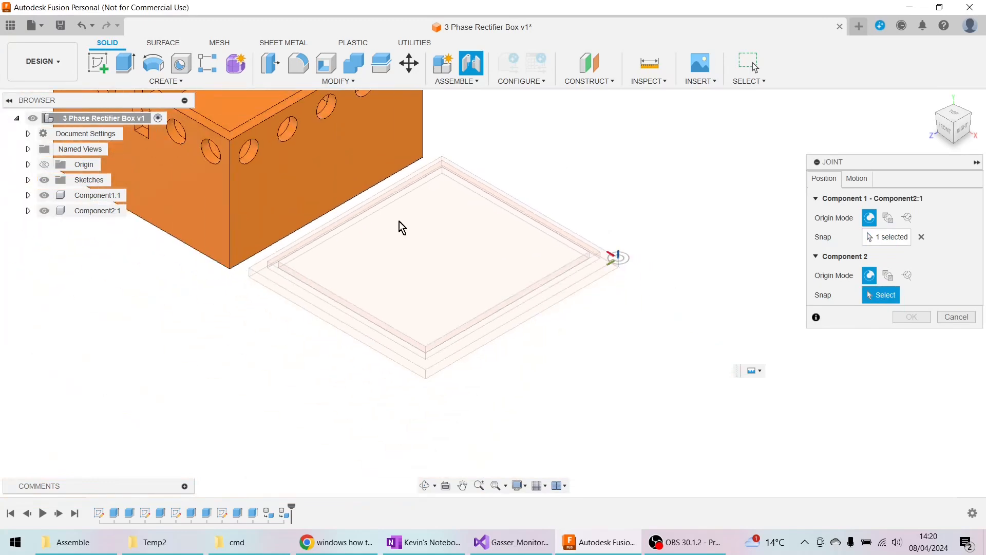
{"action": "middle_click_drag", "start_coordinate": [22, 420], "coordinate": [125, 552]}
{"action": "middle_click_drag", "start_coordinate": [115, 353], "coordinate": [124, 479]}
{"action": "scroll", "coordinate": [324, 238], "scroll_direction": "up", "scroll_amount": 1}
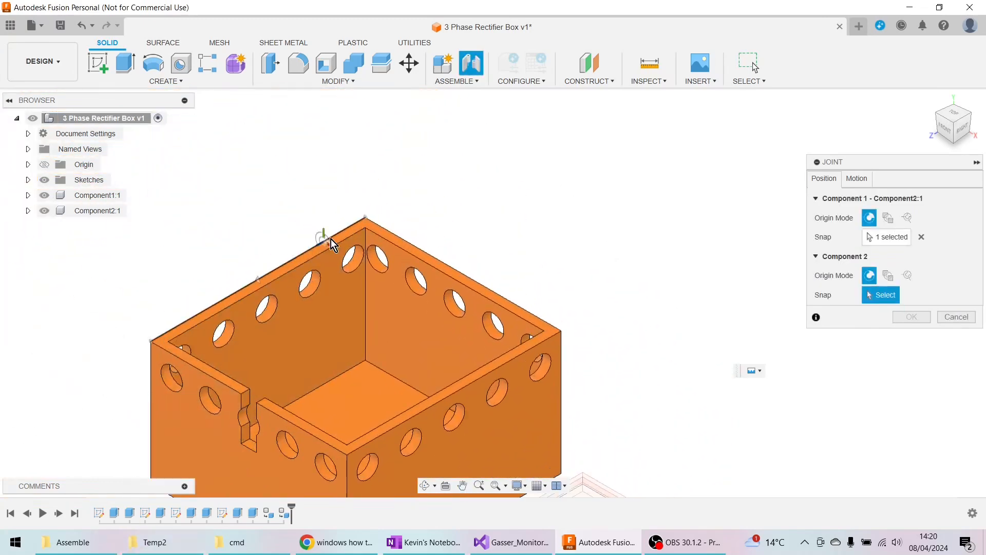
{"action": "scroll", "coordinate": [359, 217], "scroll_direction": "up", "scroll_amount": 5}
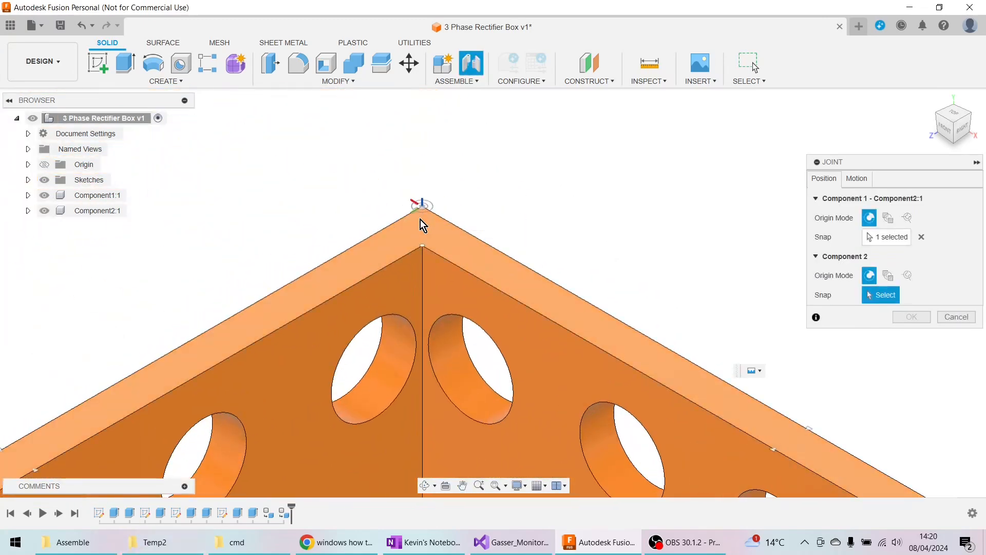
{"action": "left_click", "coordinate": [420, 221]}
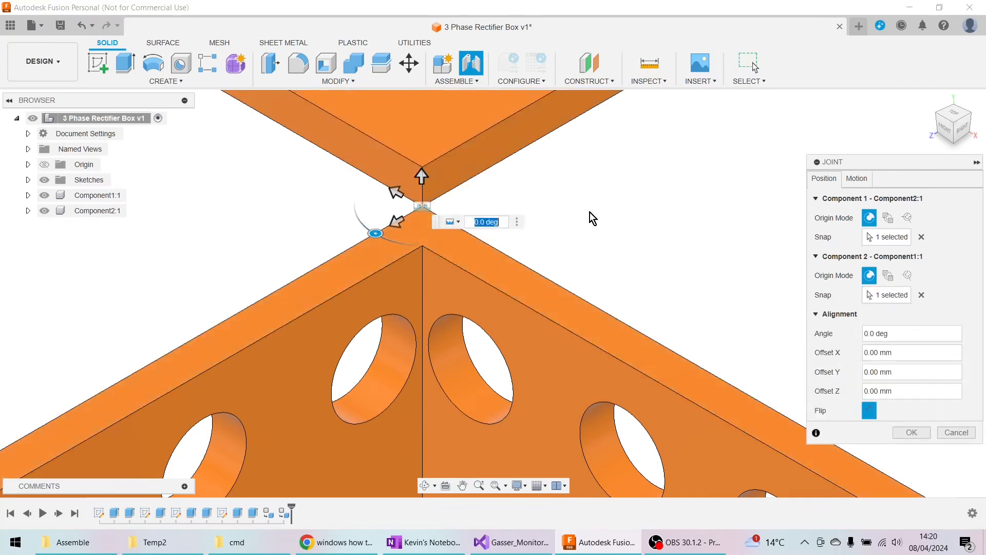
Step: Rotate the joint alignment to -180 degrees so the lid sits over the box, and complete the joint
{"action": "scroll", "coordinate": [601, 210], "scroll_direction": "down", "scroll_amount": 8}
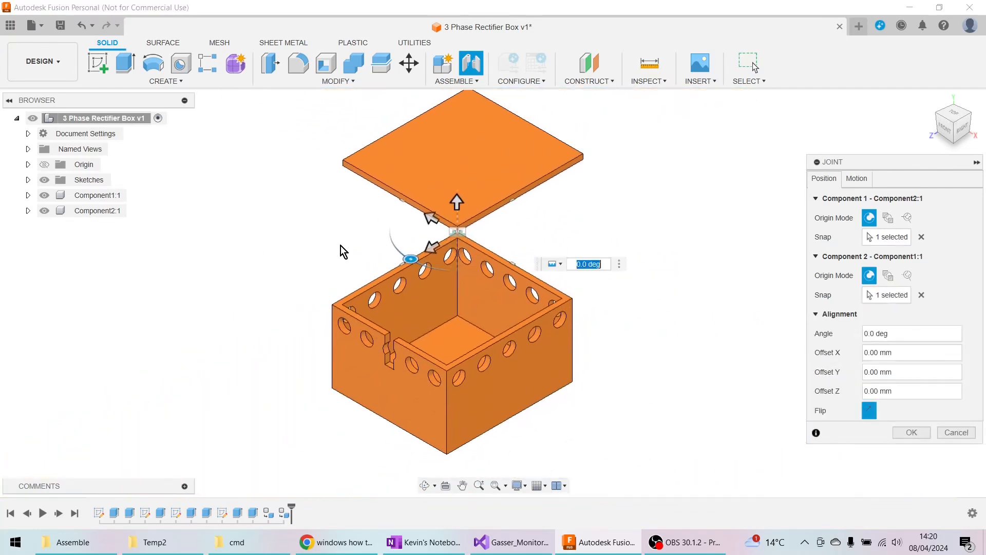
{"action": "left_click_drag", "start_coordinate": [410, 259], "coordinate": [498, 213]}
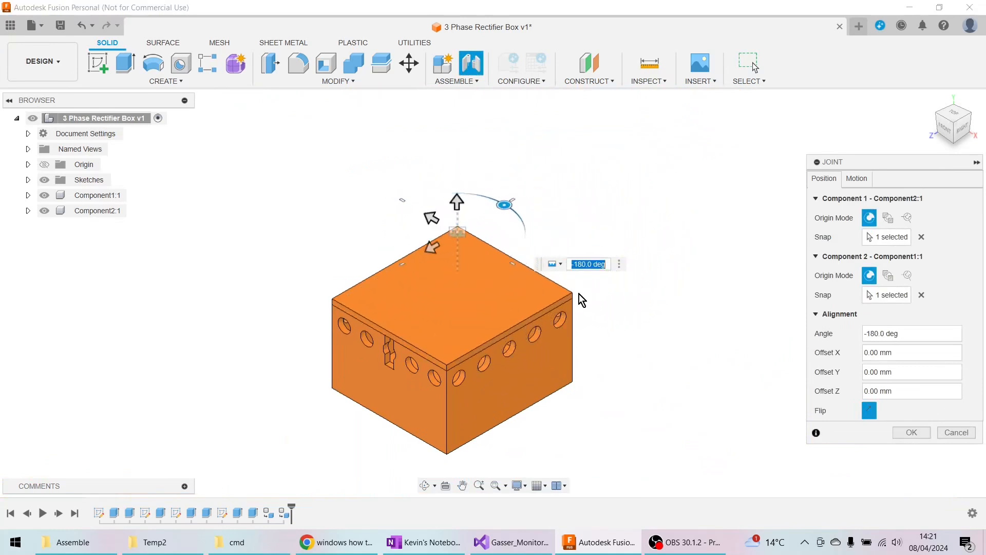
{"action": "left_click", "coordinate": [912, 432]}
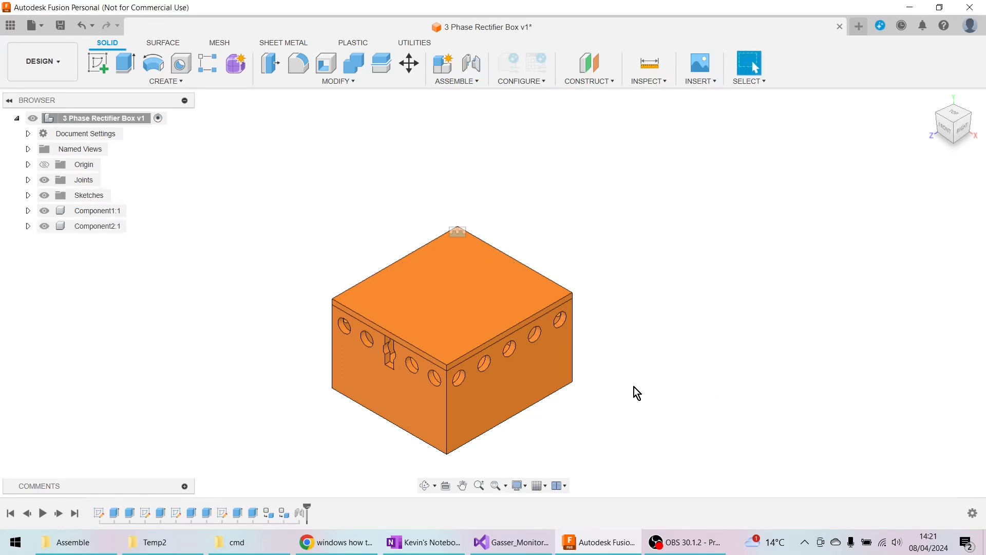
Step: Expand the joints list, switch the rigid joint's visibility off and back on, and collapse the list
{"action": "left_click", "coordinate": [28, 180]}
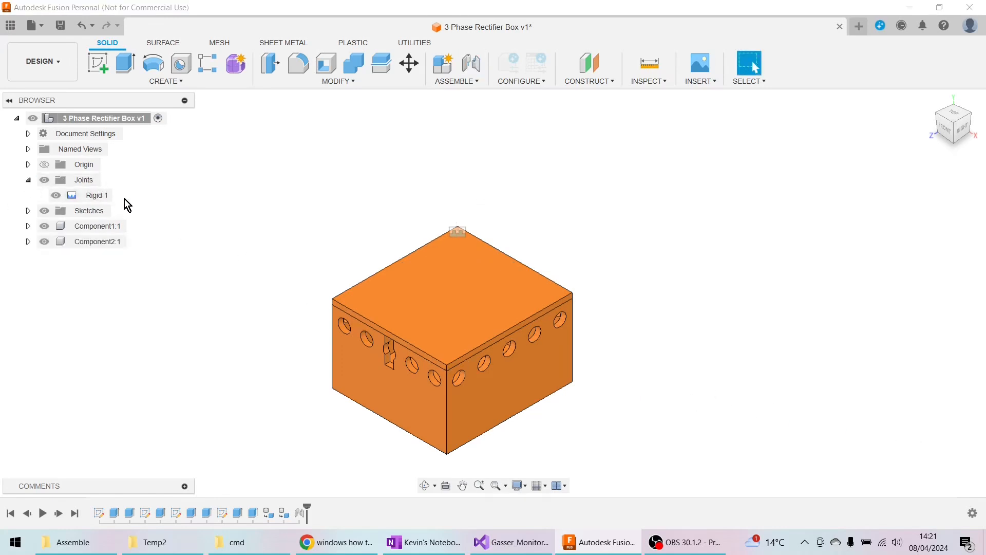
{"action": "left_click", "coordinate": [55, 196]}
{"action": "left_click", "coordinate": [55, 195]}
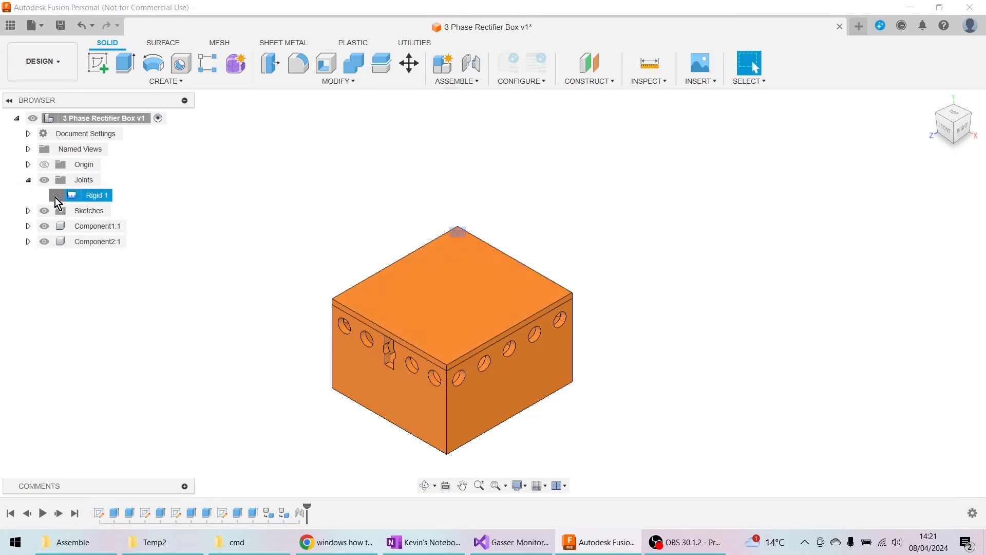
{"action": "left_click", "coordinate": [28, 180]}
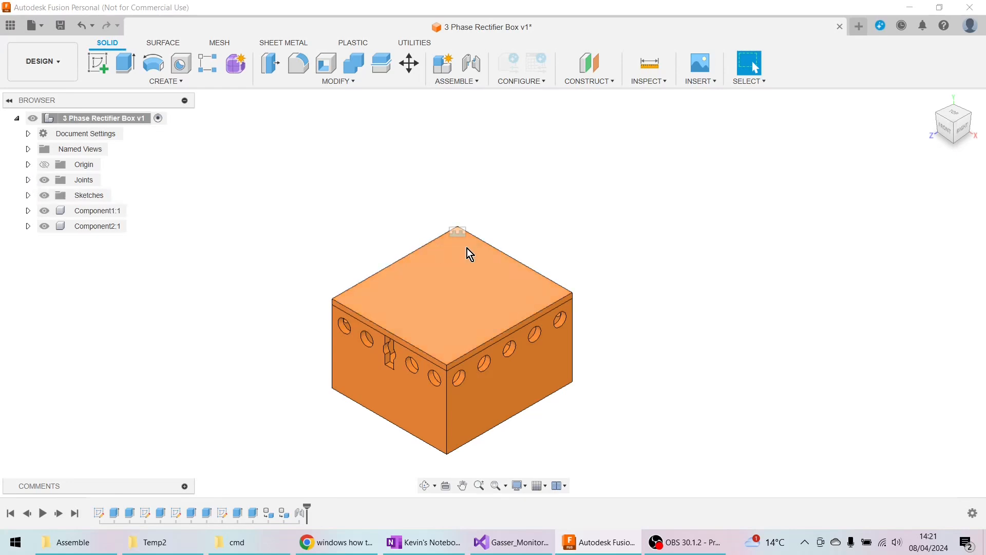
Step: Measure the clearance between the lid's inner lip face and the adjacent slot edge in the box's front wall
{"action": "scroll", "coordinate": [277, 270], "scroll_direction": "down", "scroll_amount": 3}
{"action": "middle_click_drag", "start_coordinate": [257, 282], "coordinate": [340, 248]}
{"action": "scroll", "coordinate": [490, 277], "scroll_direction": "up", "scroll_amount": 8}
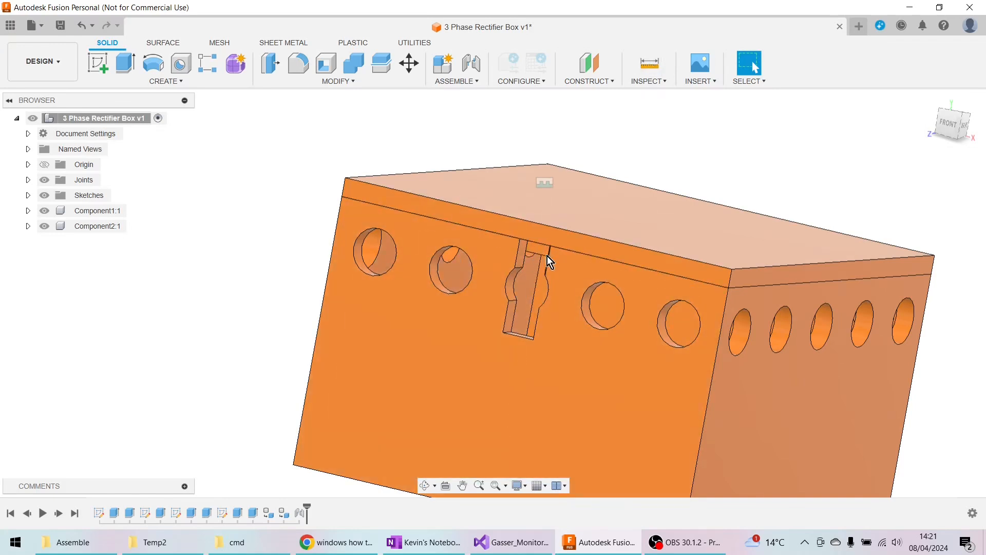
{"action": "left_click", "coordinate": [648, 64]}
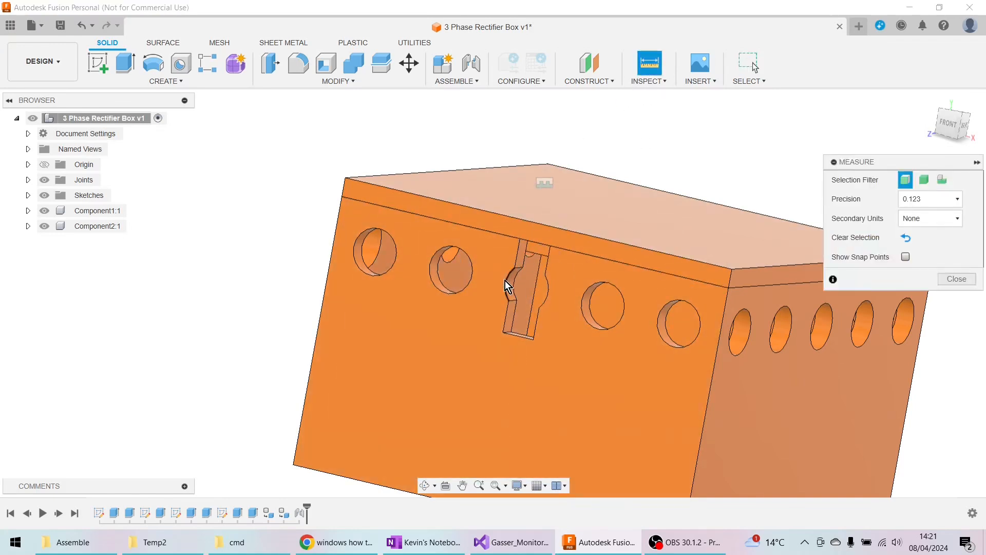
{"action": "scroll", "coordinate": [534, 249], "scroll_direction": "up", "scroll_amount": 4}
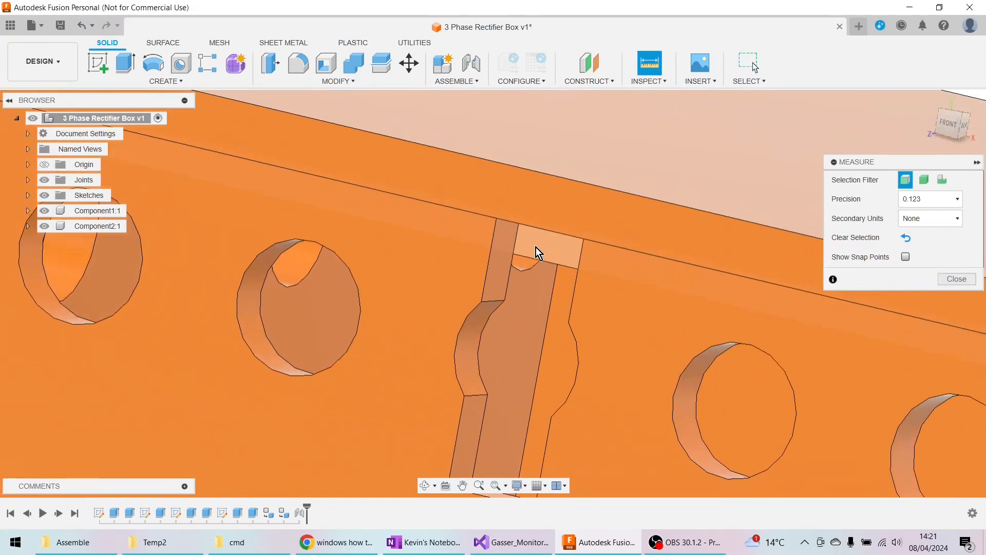
{"action": "left_click", "coordinate": [535, 248]}
{"action": "left_click", "coordinate": [516, 244]}
{"action": "middle_click_drag", "start_coordinate": [538, 285], "coordinate": [543, 399], "text": "shift"}
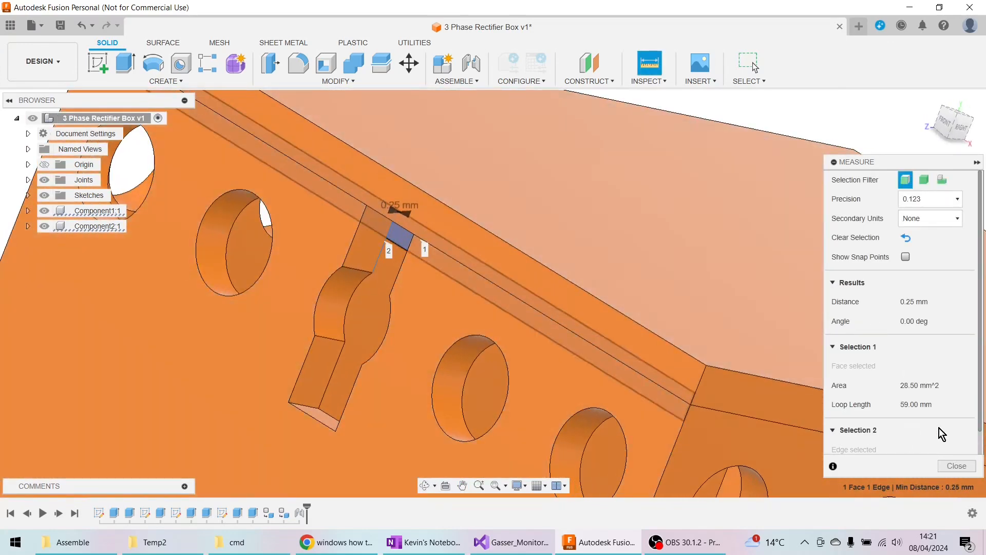
{"action": "left_click", "coordinate": [957, 465]}
{"action": "scroll", "coordinate": [537, 396], "scroll_direction": "down", "scroll_amount": 10}
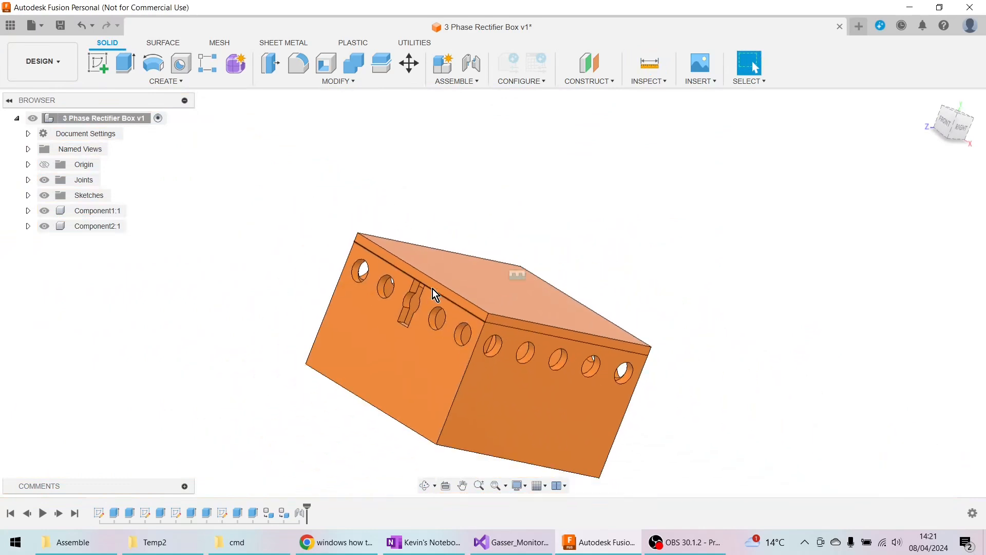
Step: Create a section analysis through the model on the XY origin plane, hiding the box while selecting the plane and showing it again
{"action": "left_click", "coordinate": [416, 44]}
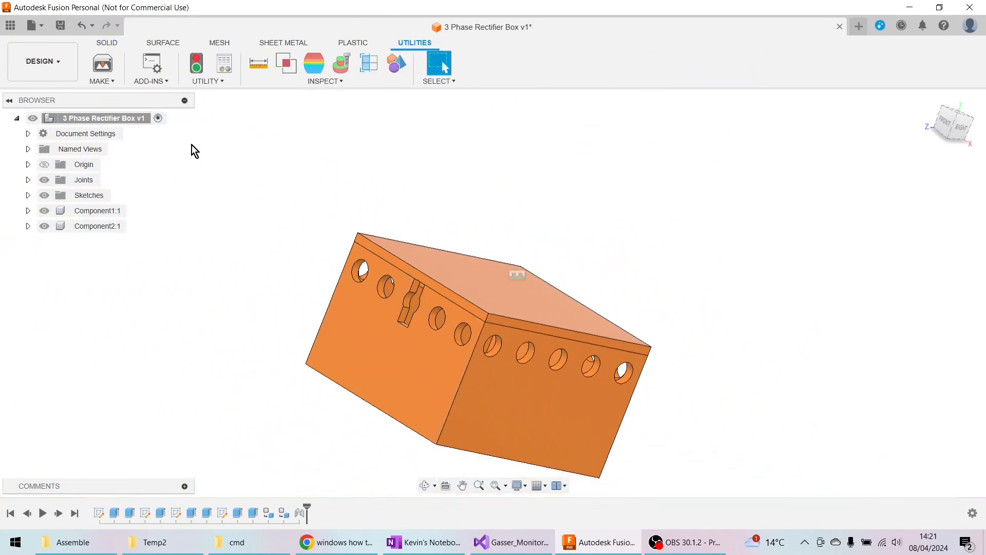
{"action": "left_click", "coordinate": [317, 84]}
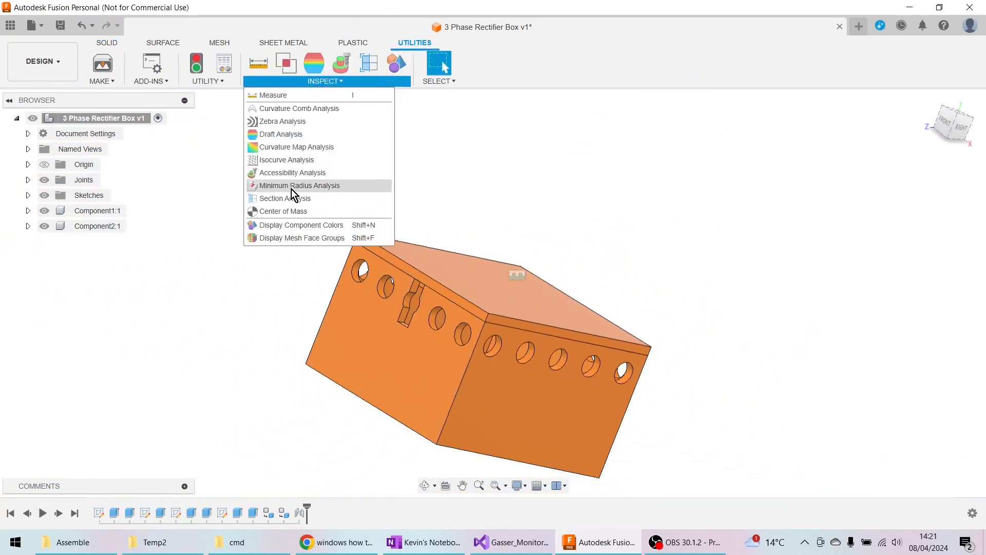
{"action": "left_click", "coordinate": [290, 203]}
{"action": "middle_click_drag", "start_coordinate": [302, 288], "coordinate": [431, 358], "text": "shift"}
{"action": "middle_click_drag", "start_coordinate": [509, 406], "coordinate": [470, 408], "text": "shift"}
{"action": "left_click", "coordinate": [44, 212]}
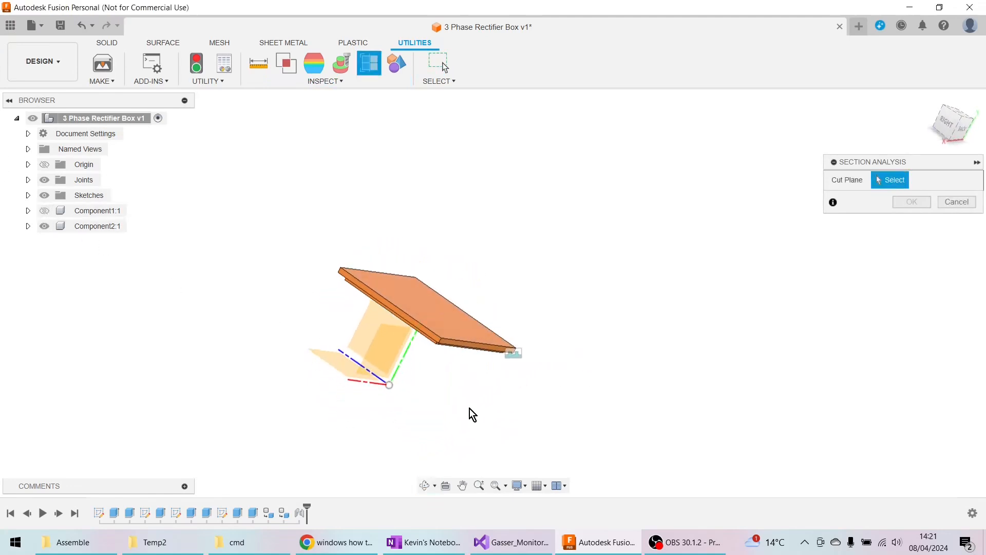
{"action": "left_click", "coordinate": [387, 350]}
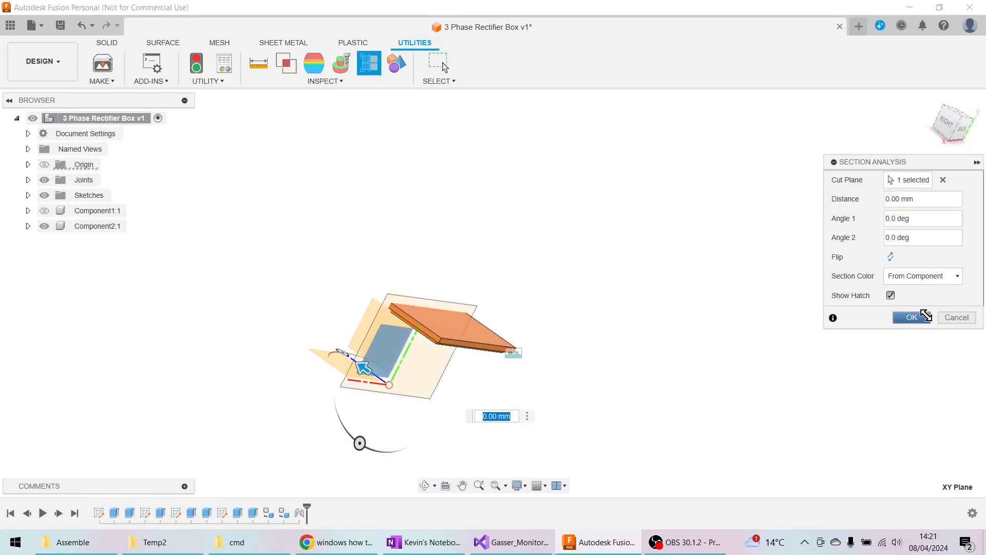
{"action": "left_click", "coordinate": [910, 318]}
{"action": "middle_click_drag", "start_coordinate": [396, 373], "coordinate": [491, 395], "text": "shift"}
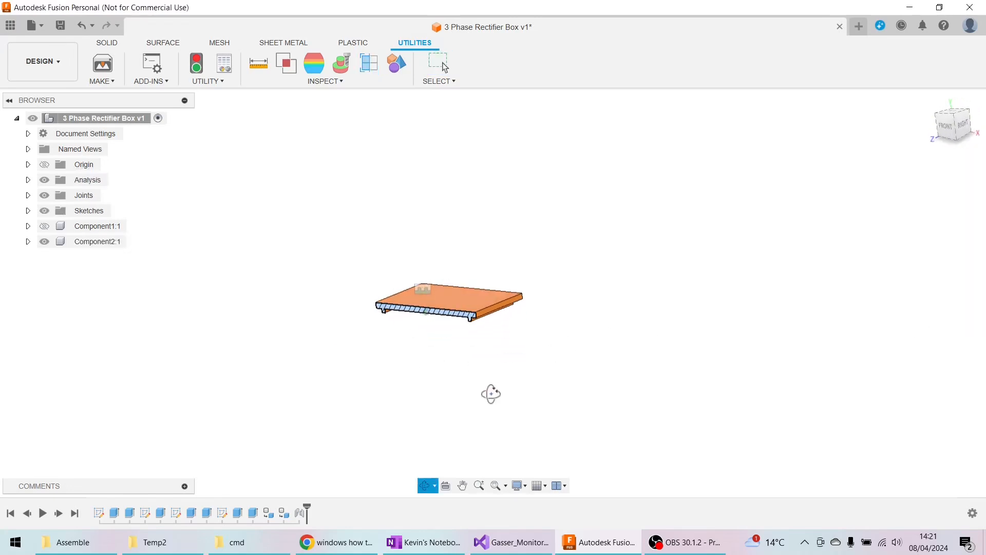
{"action": "left_click", "coordinate": [44, 226]}
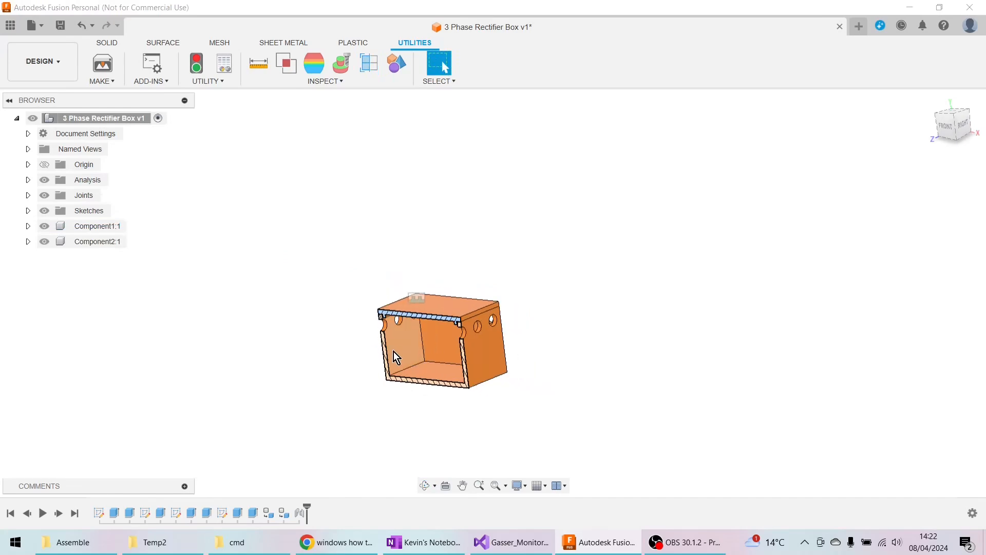
Step: Examine the sectioned joint between the lid's lip and the box wall up close from the front
{"action": "middle_click_drag", "start_coordinate": [394, 352], "coordinate": [431, 356], "text": "shift"}
{"action": "scroll", "coordinate": [463, 324], "scroll_direction": "up", "scroll_amount": 10}
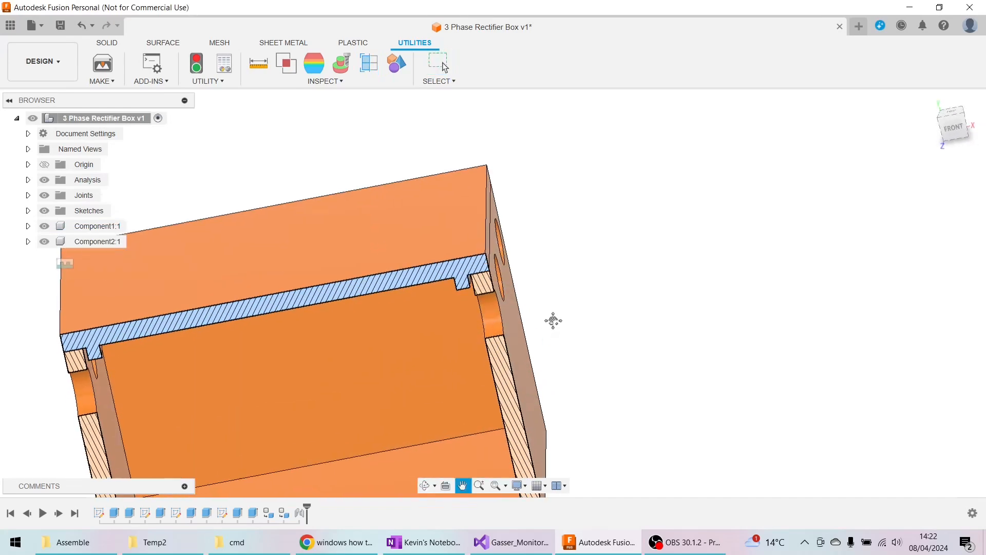
{"action": "left_click", "coordinate": [953, 127]}
{"action": "scroll", "coordinate": [444, 310], "scroll_direction": "up", "scroll_amount": 6}
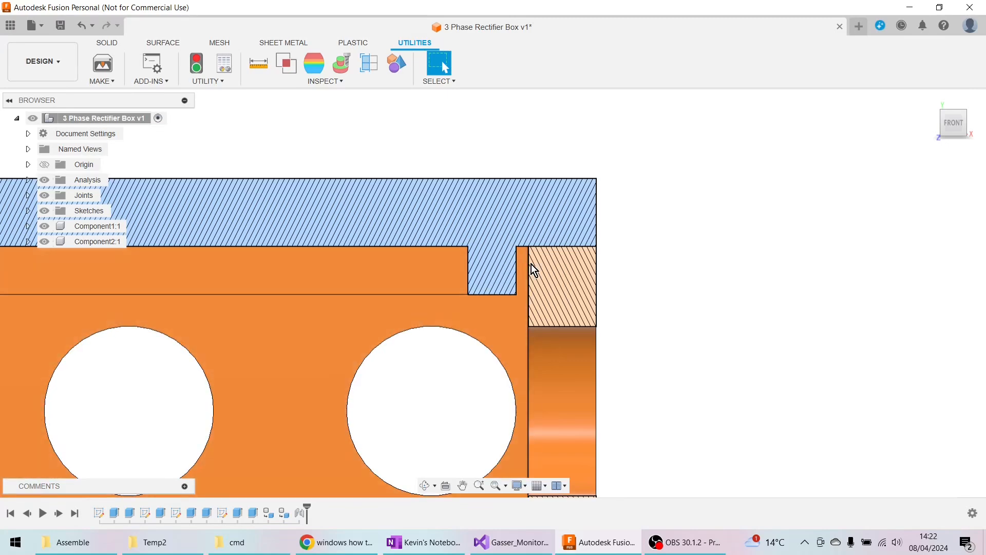
{"action": "key", "text": "F4"}
{"action": "left_click_drag", "start_coordinate": [653, 255], "coordinate": [661, 260]}
{"action": "left_click", "coordinate": [440, 65]}
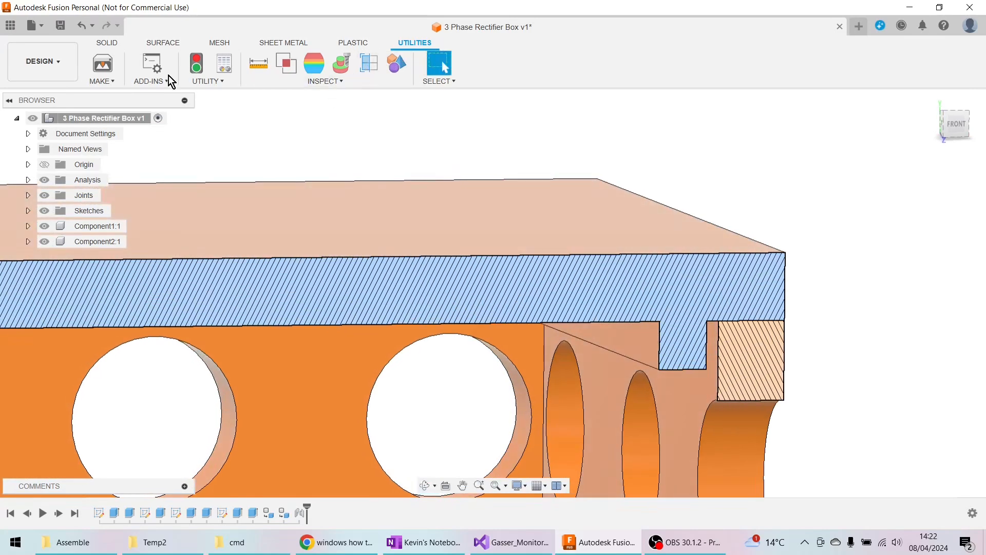
Step: Measure the gap between the lid lip's outer face and the inner face of the box wall in the section view
{"action": "left_click", "coordinate": [106, 43]}
{"action": "left_click", "coordinate": [636, 72]}
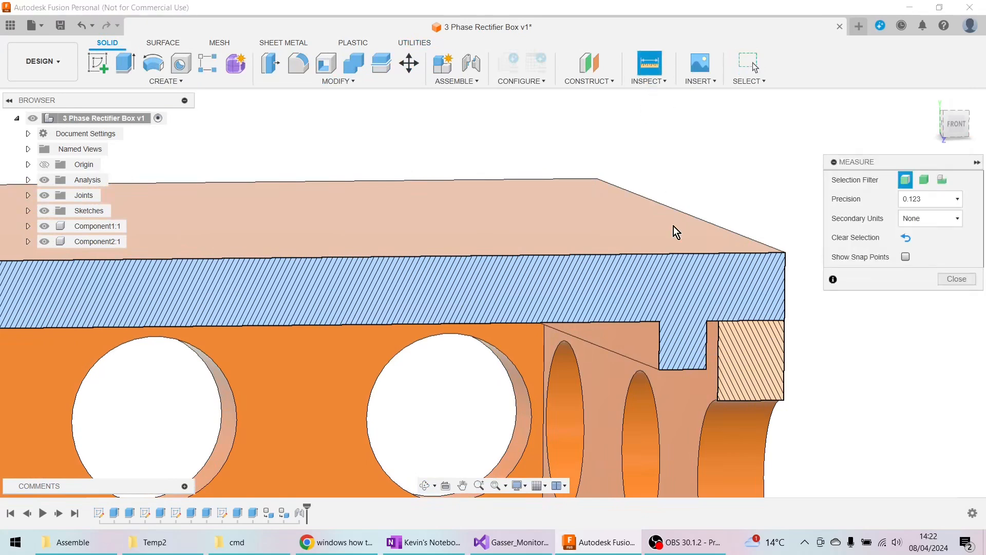
{"action": "left_click", "coordinate": [711, 343]}
{"action": "middle_click_drag", "start_coordinate": [831, 384], "coordinate": [785, 393], "text": "shift"}
{"action": "left_click", "coordinate": [662, 349]}
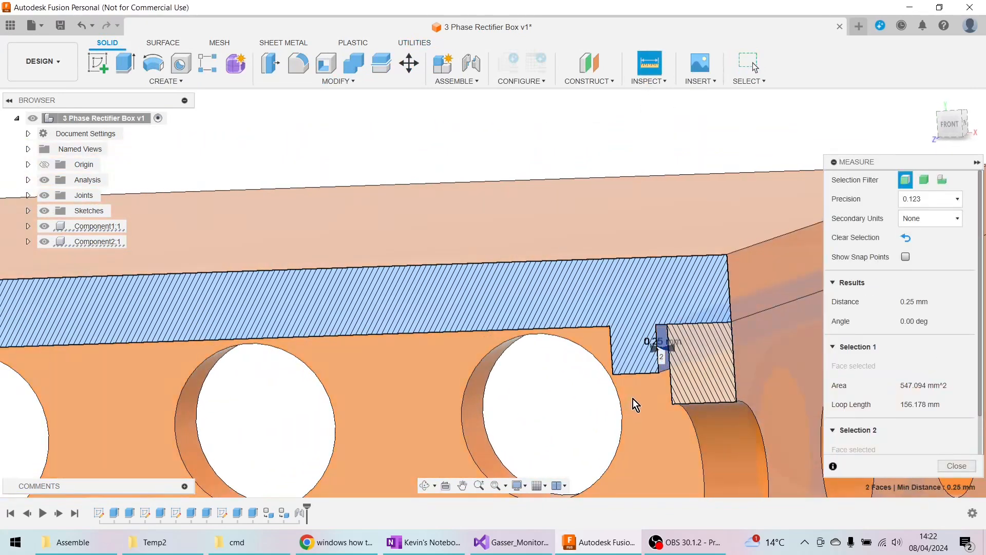
{"action": "middle_click_drag", "start_coordinate": [633, 399], "coordinate": [646, 387], "text": "shift"}
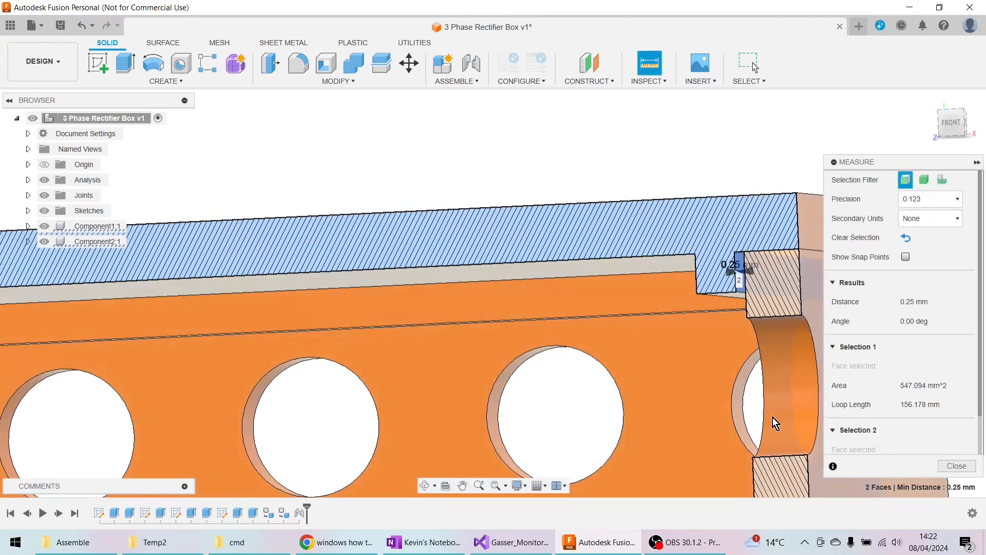
{"action": "left_click", "coordinate": [953, 467]}
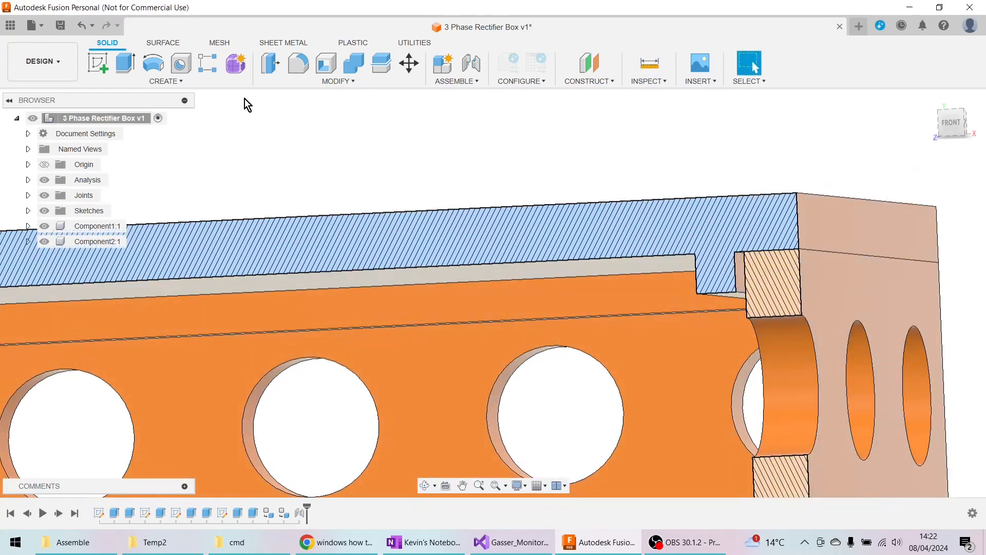
Step: Preview a second section analysis on the YZ origin plane and cancel it
{"action": "left_click", "coordinate": [411, 43]}
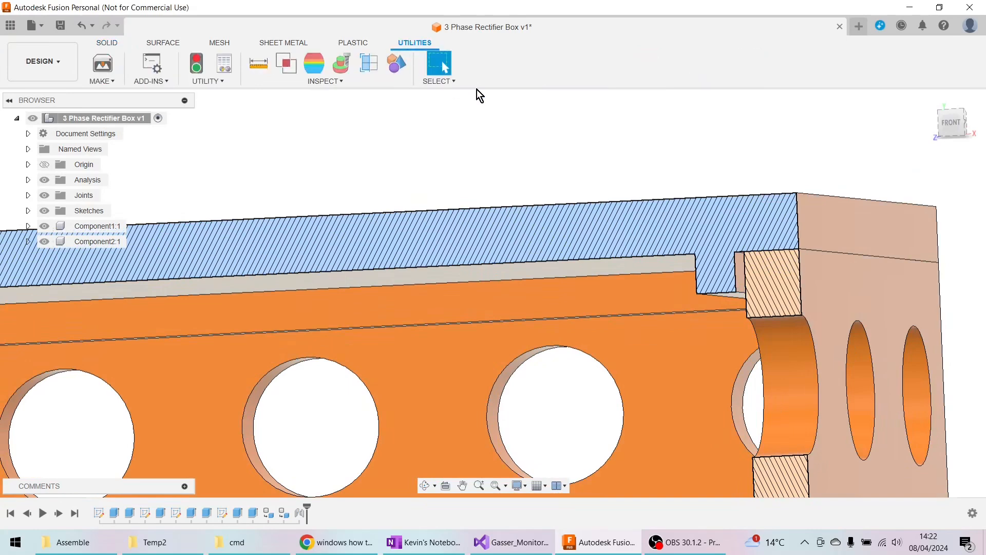
{"action": "left_click", "coordinate": [316, 81]}
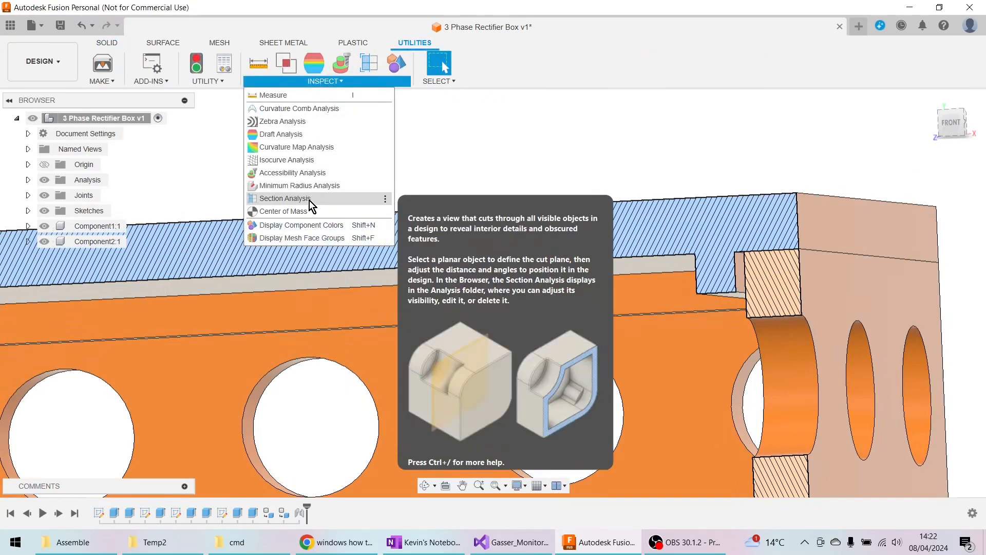
{"action": "left_click", "coordinate": [307, 199]}
{"action": "scroll", "coordinate": [365, 248], "scroll_direction": "down", "scroll_amount": 5}
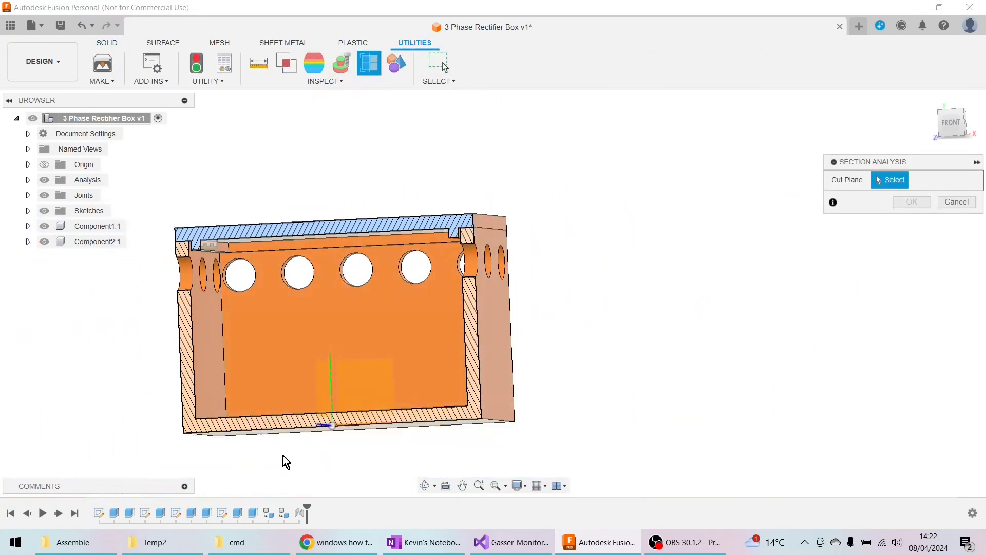
{"action": "middle_click_drag", "start_coordinate": [282, 455], "coordinate": [207, 485], "text": "shift"}
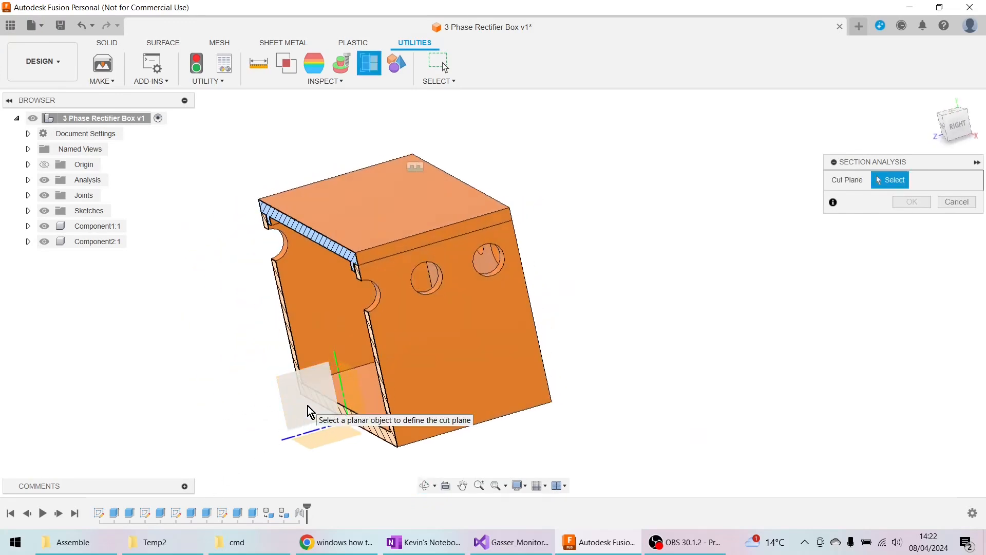
{"action": "left_click", "coordinate": [308, 406]}
{"action": "middle_click_drag", "start_coordinate": [546, 249], "coordinate": [543, 220], "text": "shift"}
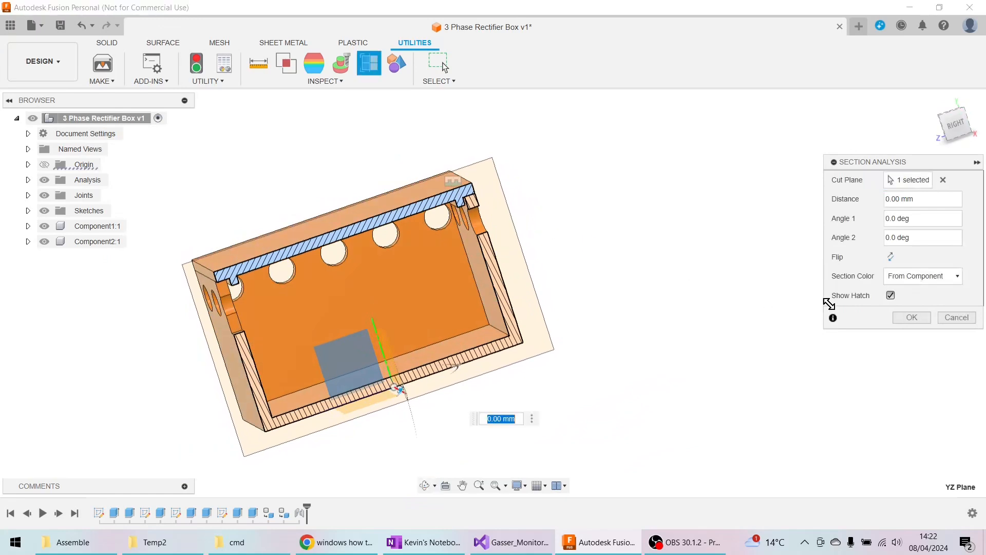
{"action": "left_click", "coordinate": [958, 320]}
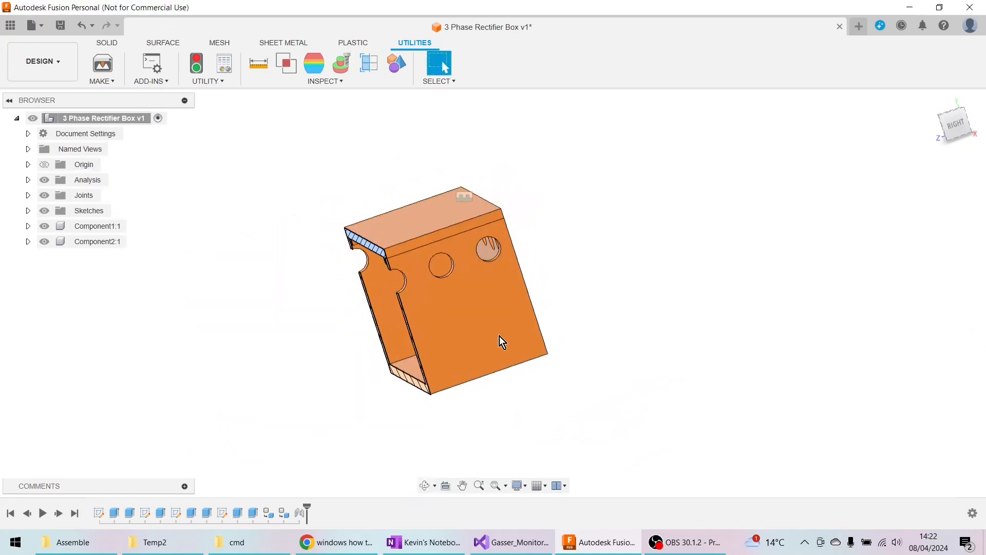
Step: Undo the box visibility changes and the section analysis to return to the full closed box
{"action": "left_click", "coordinate": [74, 24]}
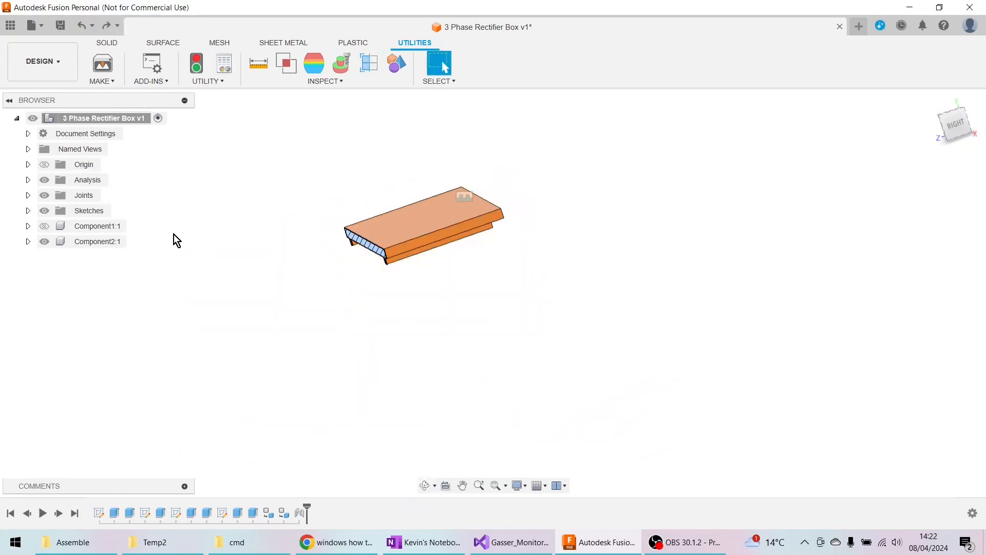
{"action": "left_click", "coordinate": [81, 25]}
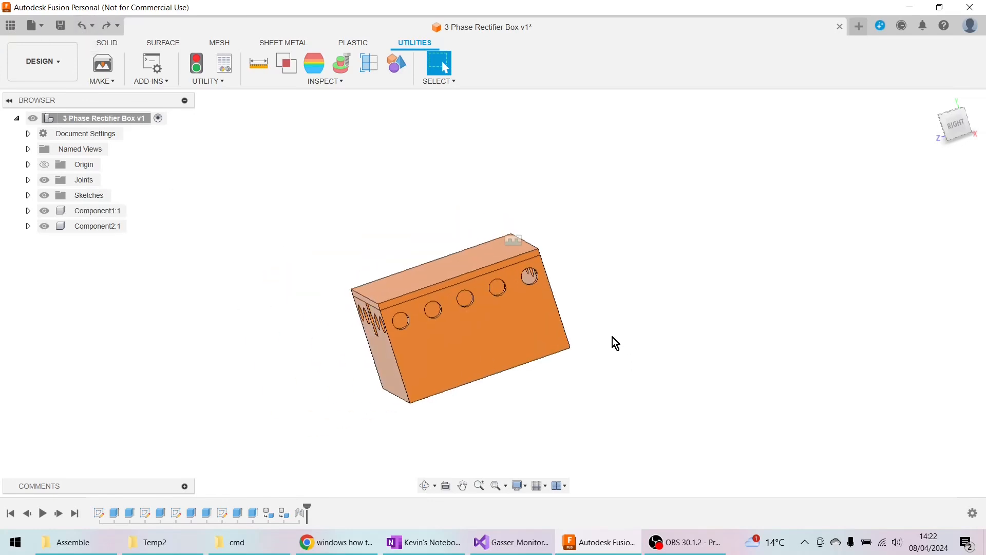
{"action": "middle_click_drag", "start_coordinate": [615, 344], "coordinate": [708, 367], "text": "shift"}
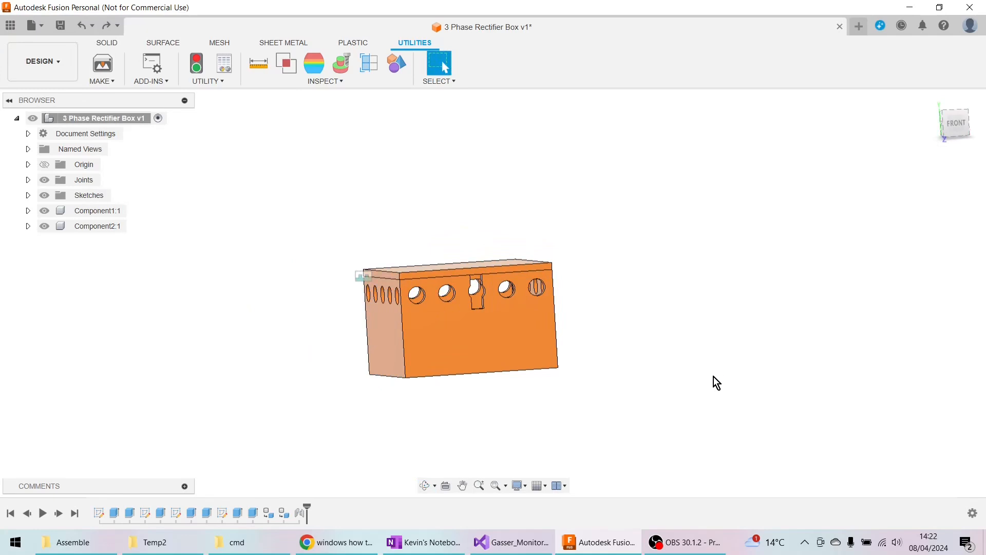
{"action": "middle_click_drag", "start_coordinate": [691, 334], "coordinate": [717, 372], "text": "shift"}
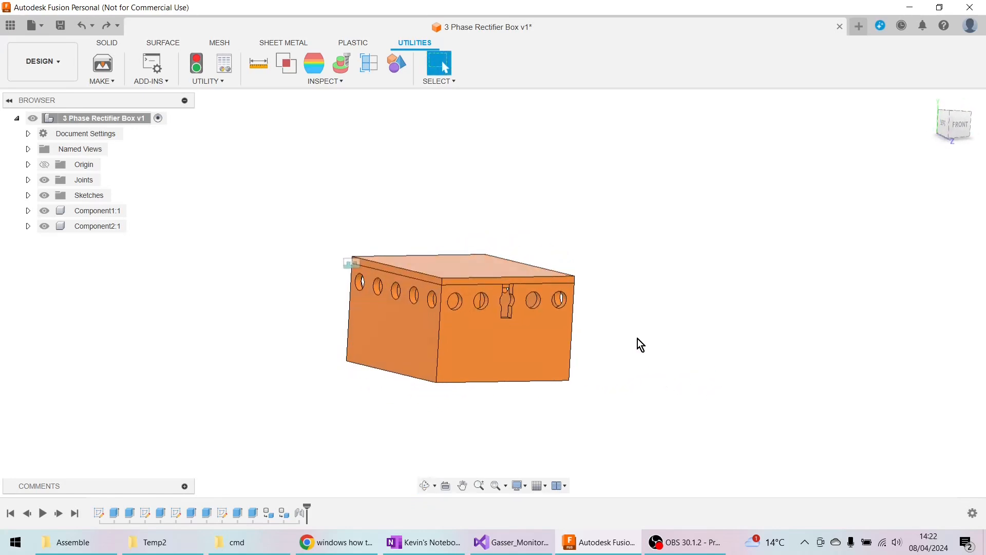